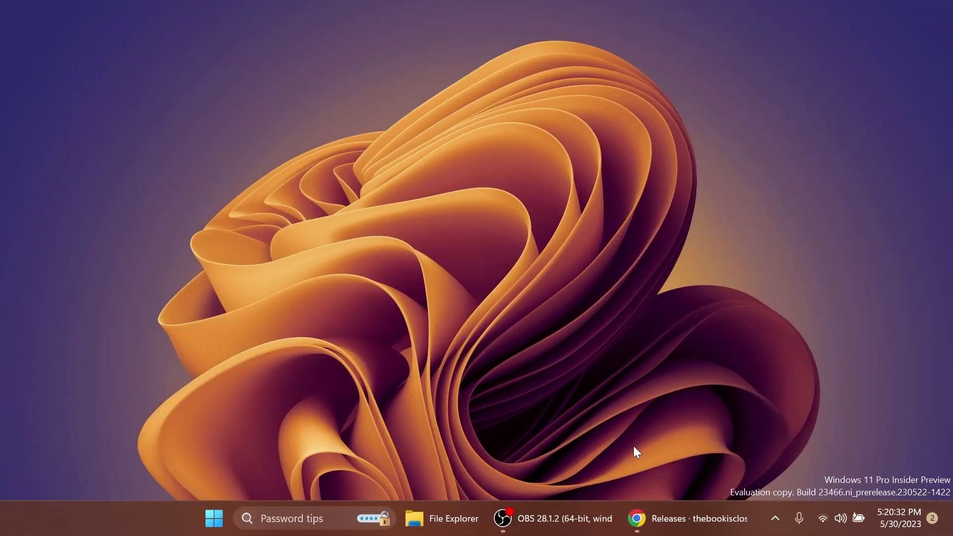
# - Bring up the GitHub ViVe Releases page and scroll down to the v0.3.3 assets
pyautogui.click(668, 518)
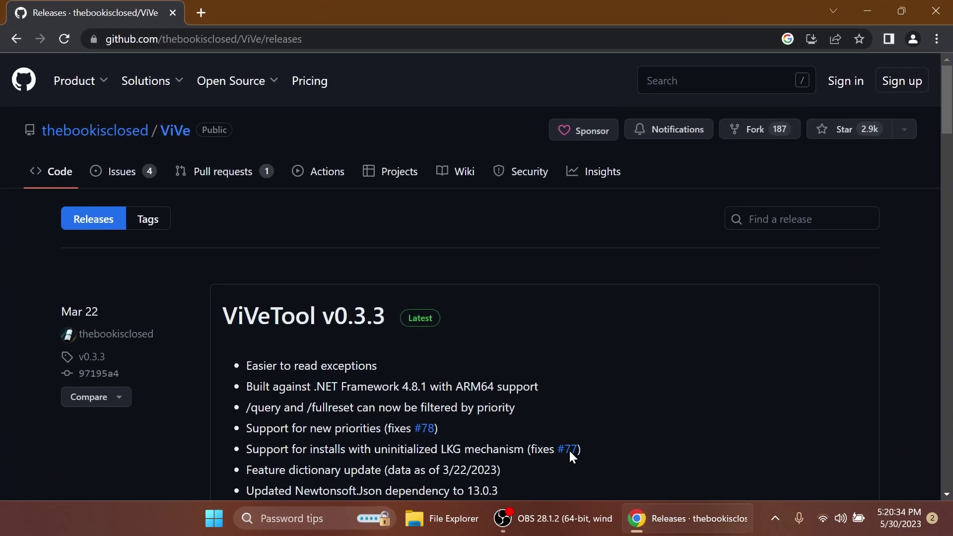
pyautogui.scroll(-4, 347, 273)
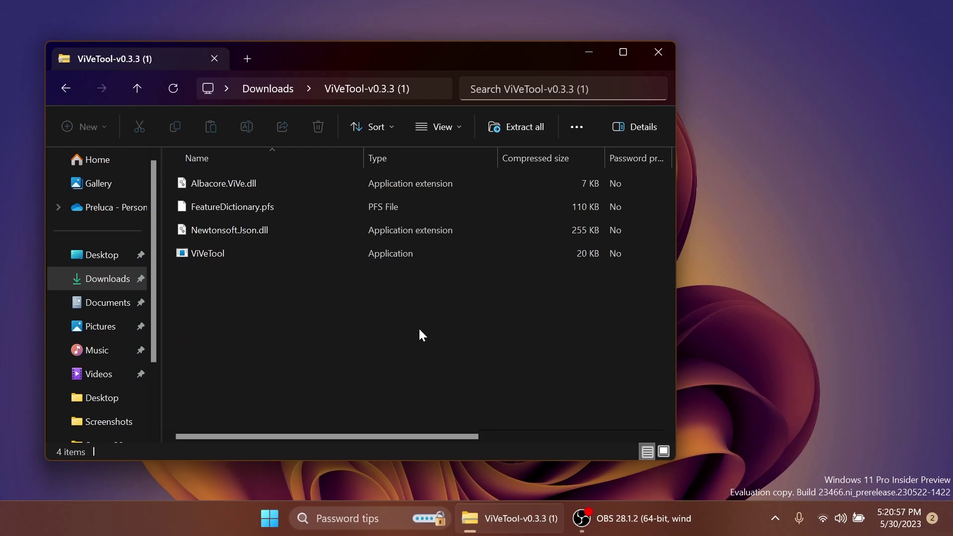
# - Set C:\Windows\System32 as the extraction destination for the ViVeTool archive
pyautogui.click(516, 128)
pyautogui.click(636, 187)
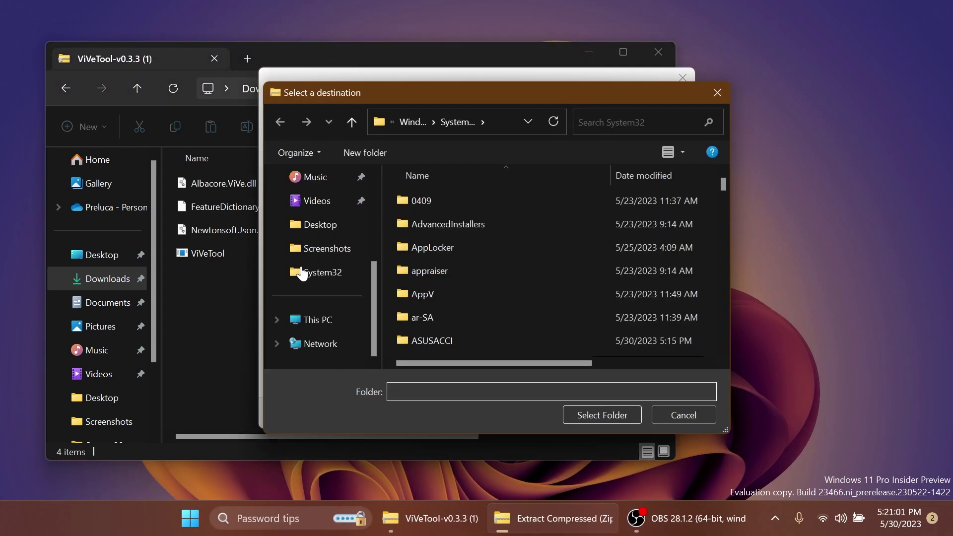
pyautogui.click(310, 320)
pyautogui.doubleClick(481, 207)
pyautogui.hscroll(2, 472, 233)
pyautogui.doubleClick(447, 320)
pyautogui.scroll(-5, 498, 248)
pyautogui.scroll(-13, 498, 248)
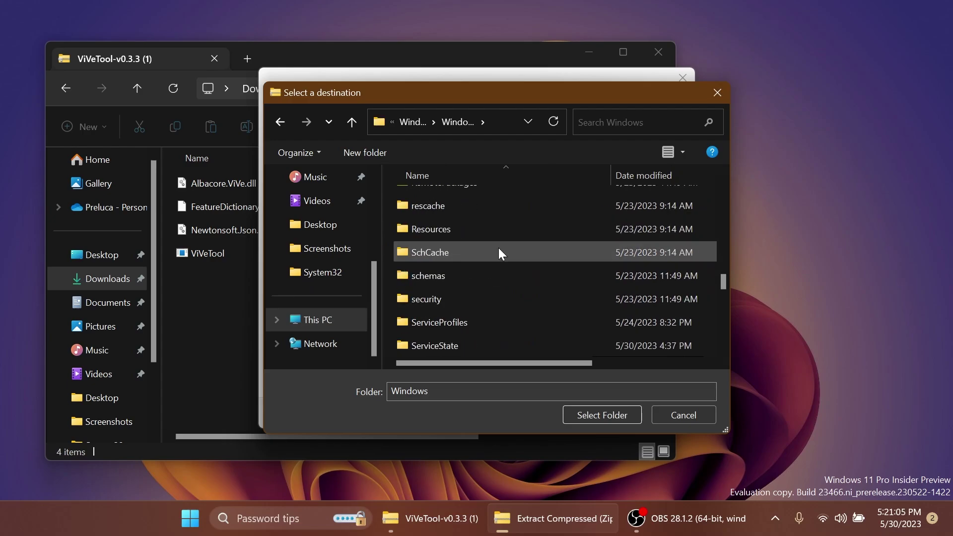
pyautogui.click(504, 228)
pyautogui.click(598, 414)
# - Extract the files into System32, replacing existing copies with administrator permission, then close the window
pyautogui.press('Return')
pyautogui.click(261, 206)
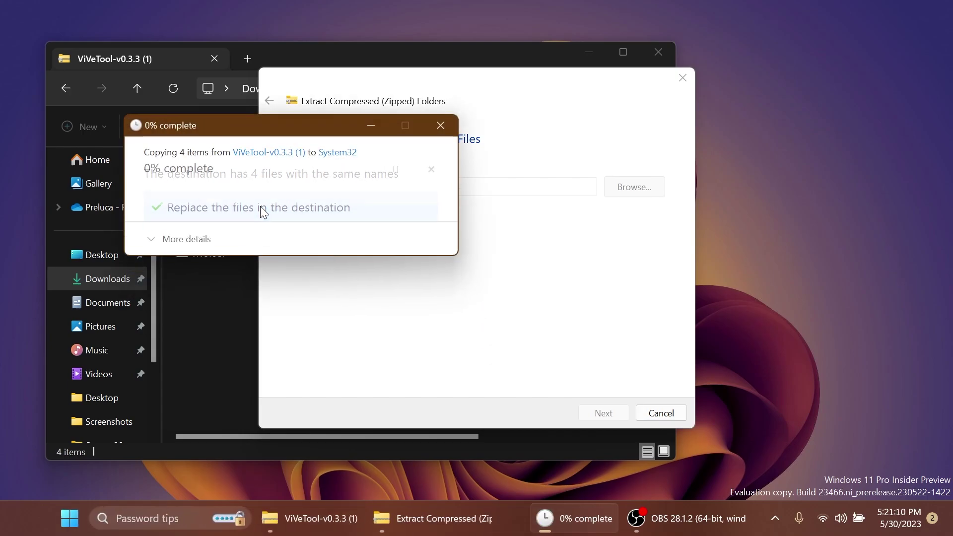
pyautogui.click(255, 244)
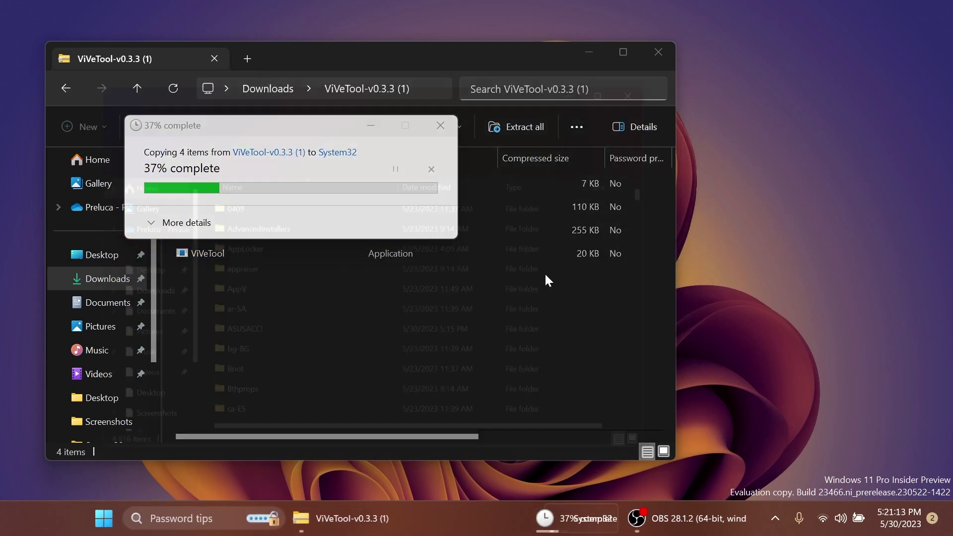
pyautogui.click(675, 69)
pyautogui.click(668, 66)
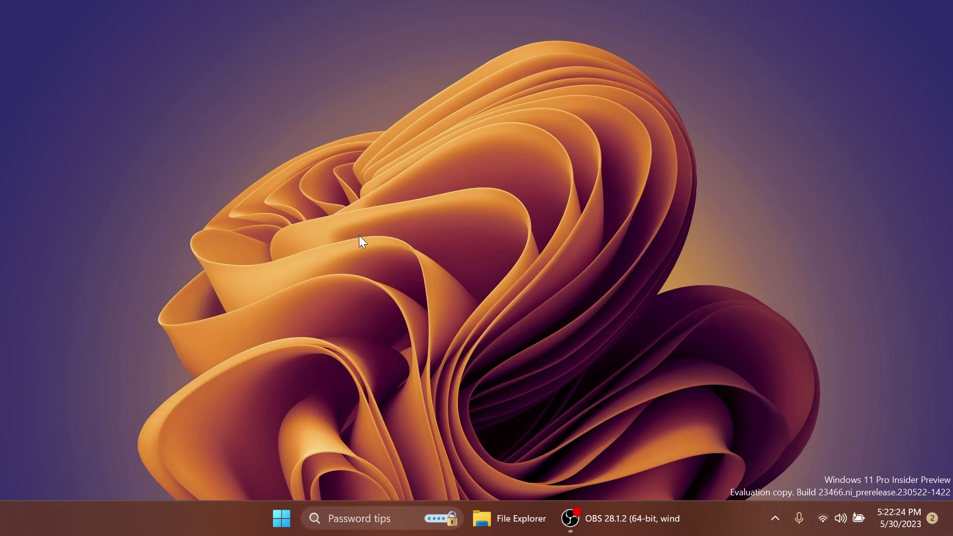
# - Launch Command Prompt as administrator by searching for cmd
pyautogui.click(329, 519)
pyautogui.write('cmd')
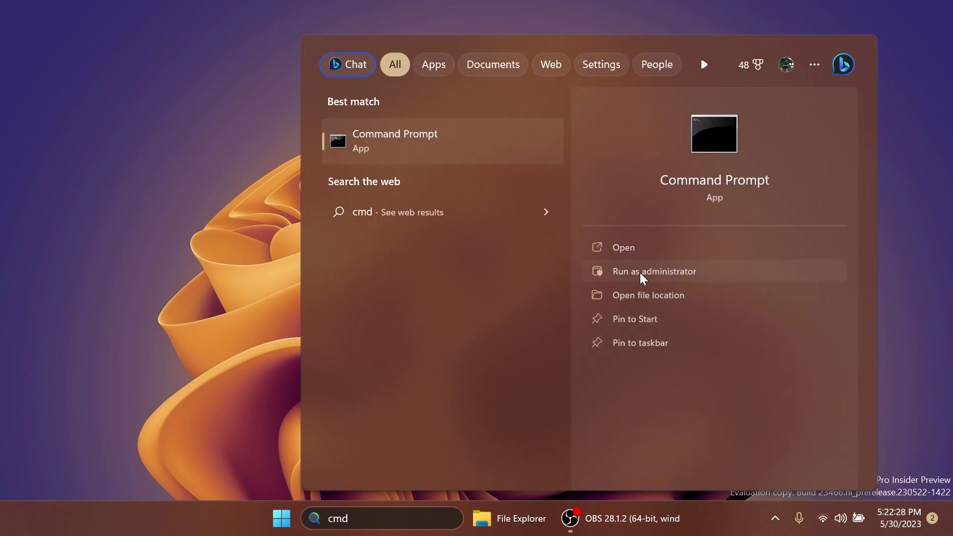
pyautogui.click(640, 274)
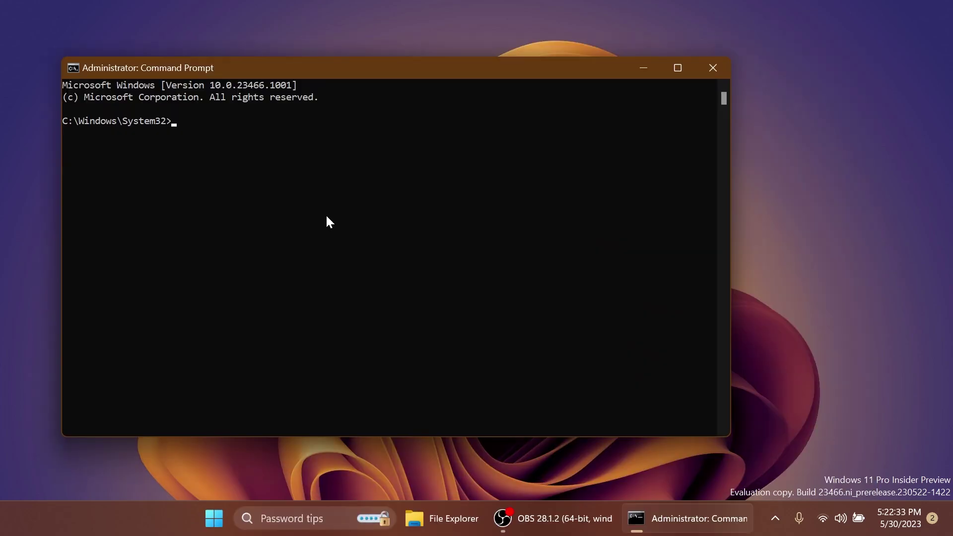
# - Enable features 35262205 and 41950597 with vivetool, and enter the command for 23214784,41967741
pyautogui.write('vivetool /enable /id:35262205')
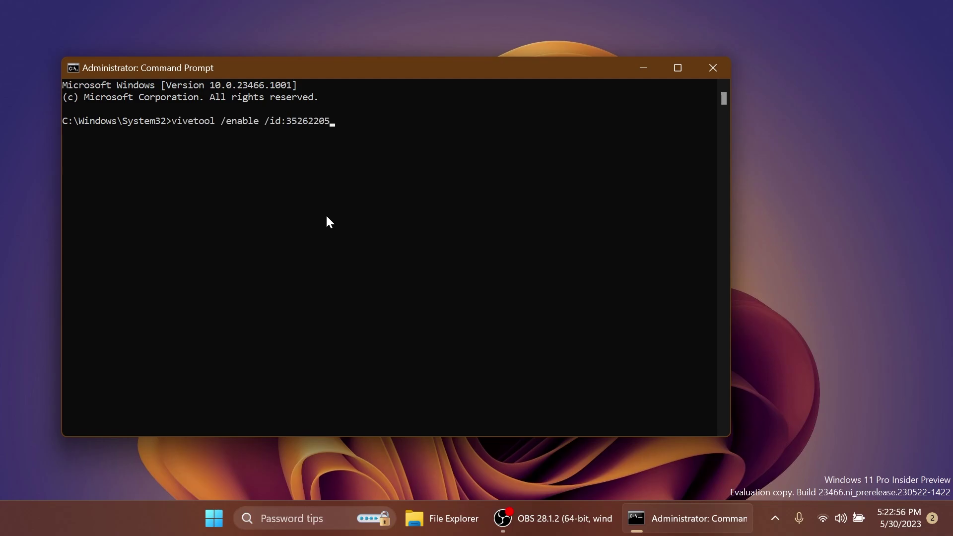
pyautogui.press('Return')
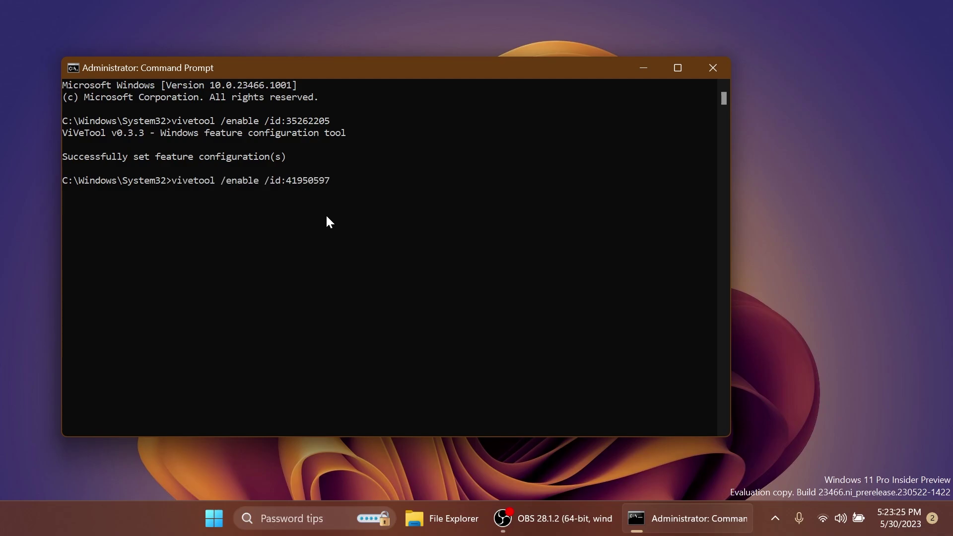
pyautogui.press('Return')
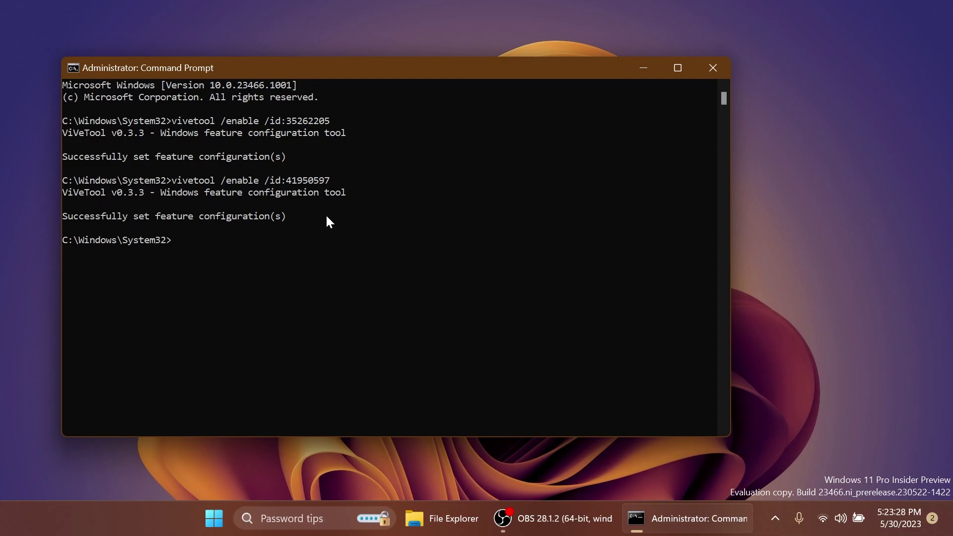
pyautogui.write('vivetool /enable /id:23214784,41967741')
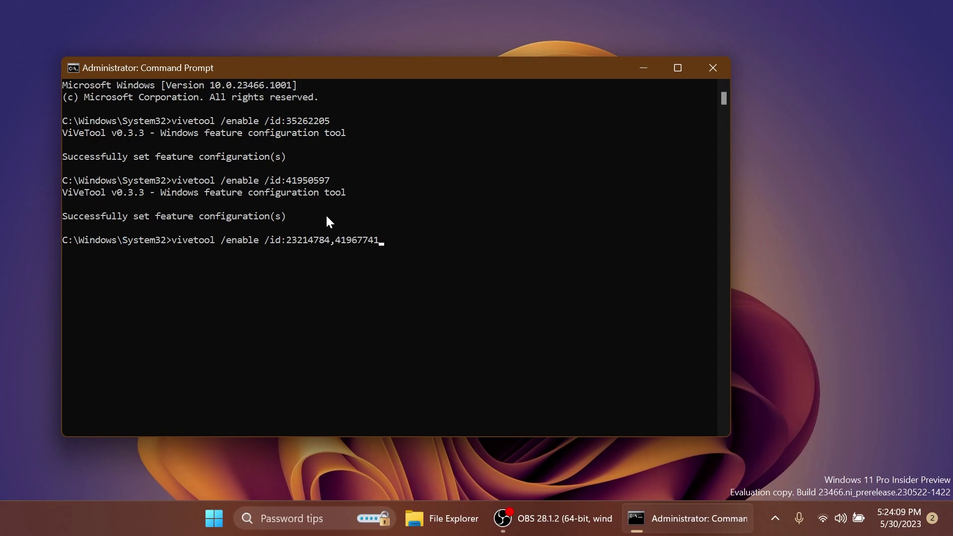
# - Run the vivetool enables for 23214784,41967741 through 40213648, then close Command Prompt
pyautogui.press('Return')
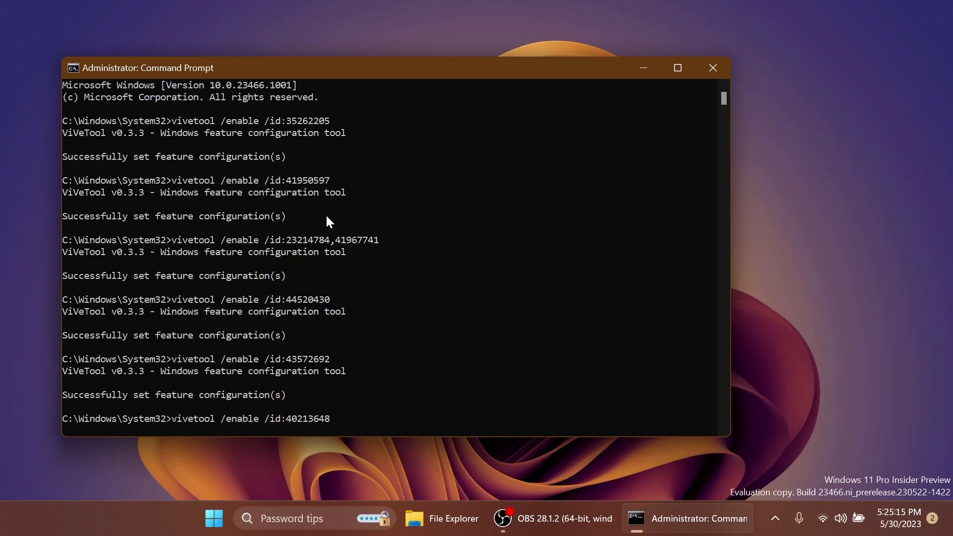
pyautogui.press('Return')
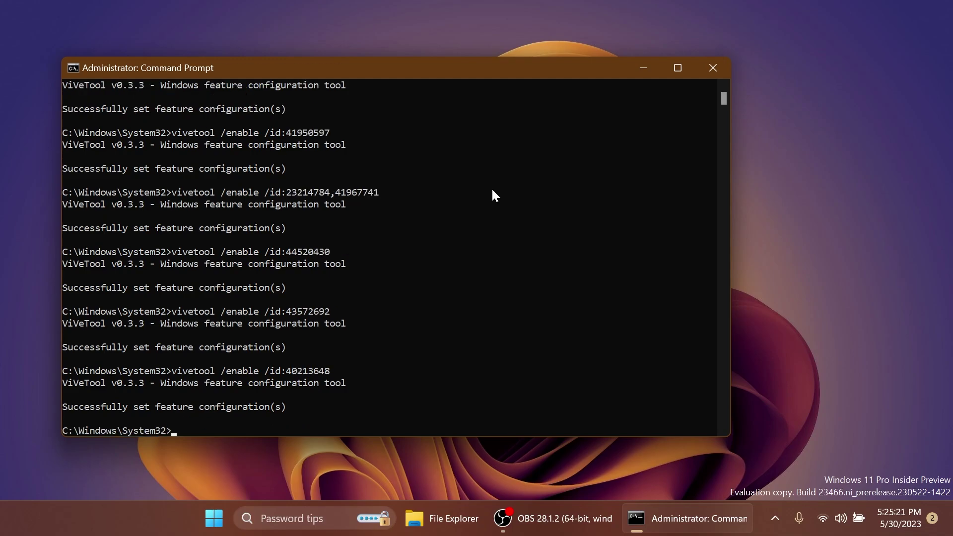
pyautogui.click(713, 74)
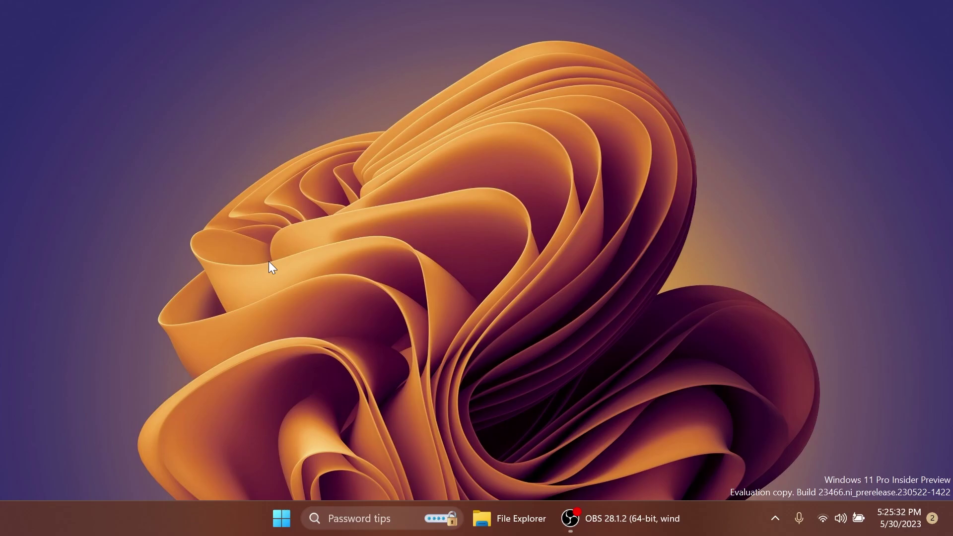
pyautogui.press('super')
pyautogui.write('set')
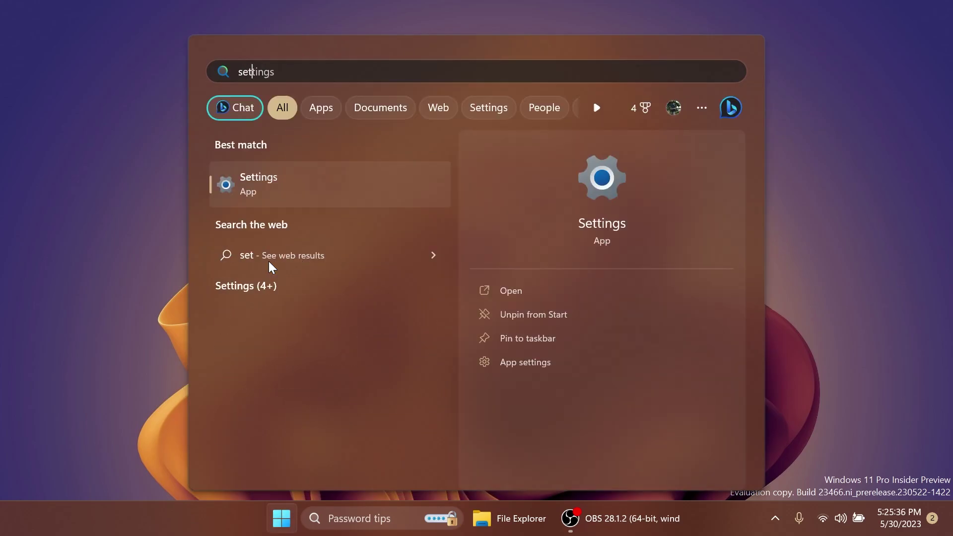
pyautogui.press('Return')
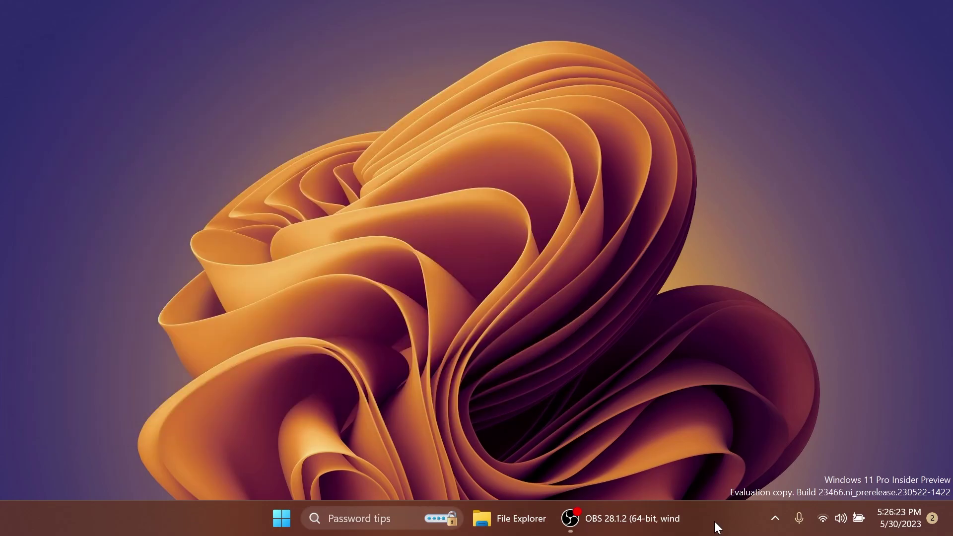
# - Open Taskbar settings from the taskbar menu and try out the search flyout
pyautogui.rightClick(717, 527)
pyautogui.click(737, 491)
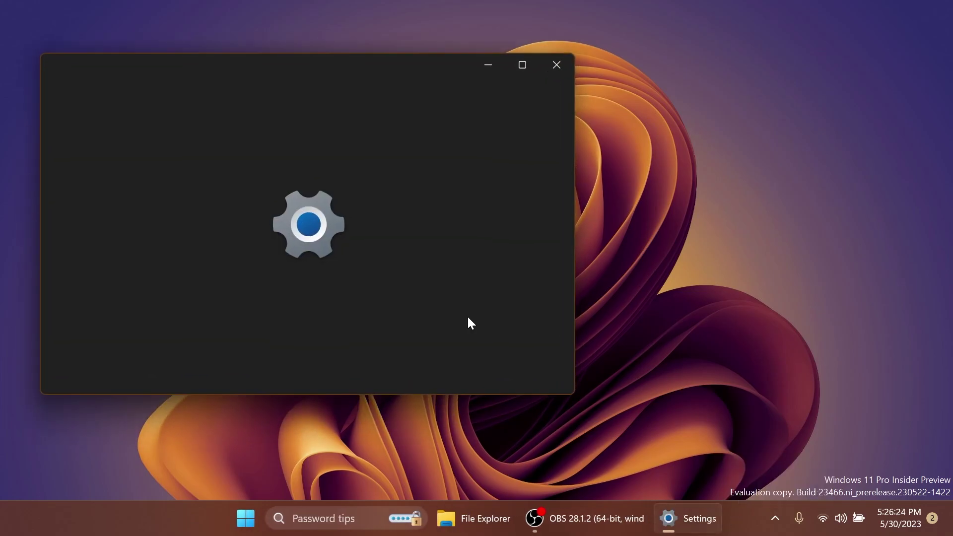
pyautogui.scroll(-1, 437, 296)
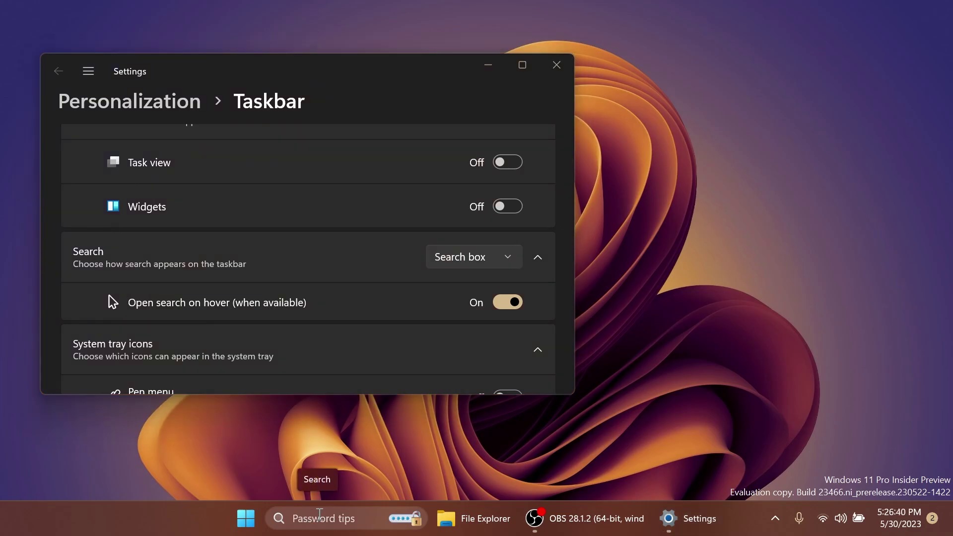
pyautogui.click(318, 519)
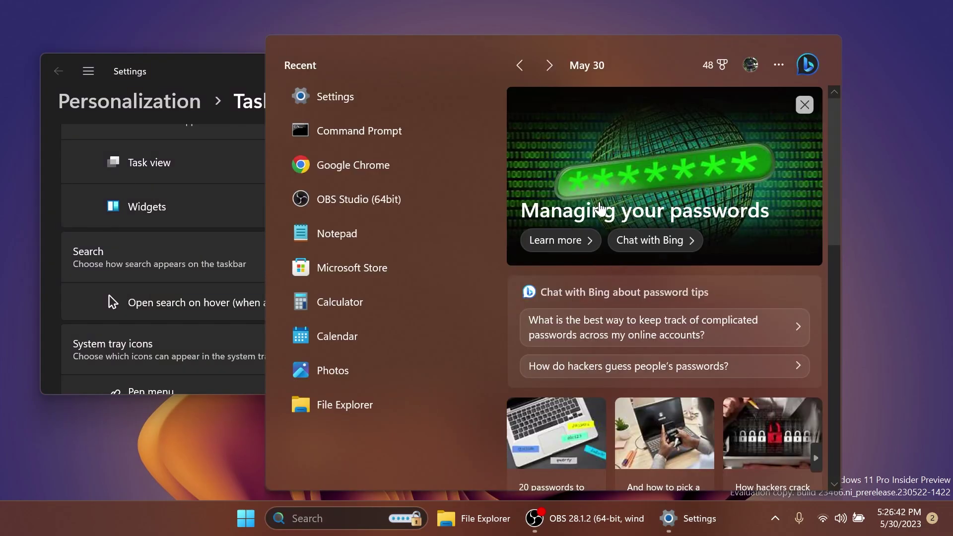
pyautogui.click(184, 459)
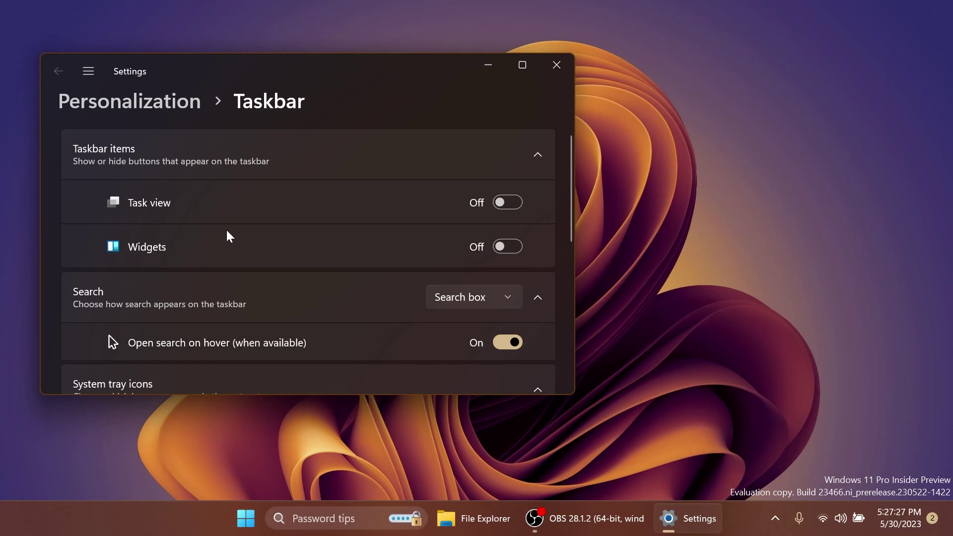
# - Reopen Taskbar settings and scroll to the Search section showing Open search on hover On
pyautogui.rightClick(737, 501)
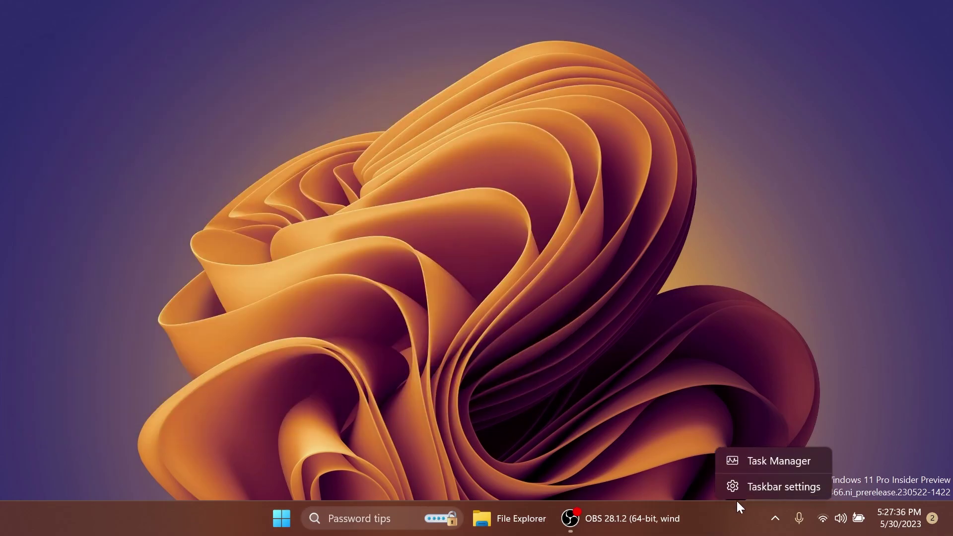
pyautogui.click(739, 486)
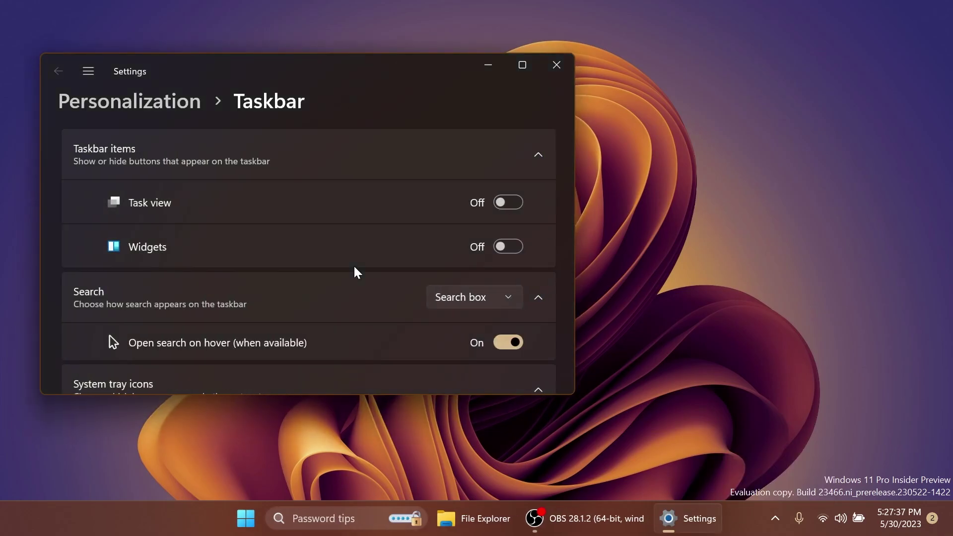
pyautogui.scroll(-3, 355, 271)
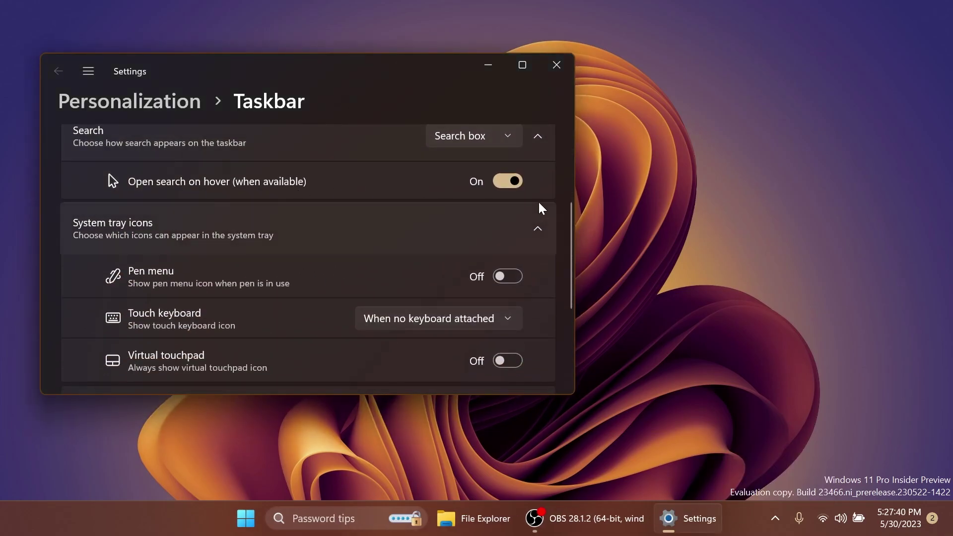
pyautogui.moveTo(404, 524)
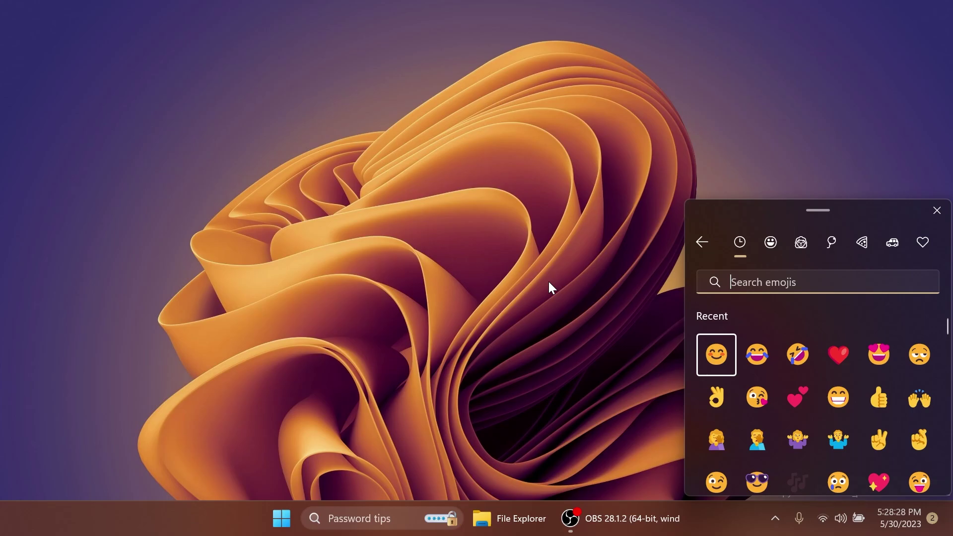
# - Dismiss the emoji panel with Esc, leaving the empty desktop
pyautogui.press('Escape')
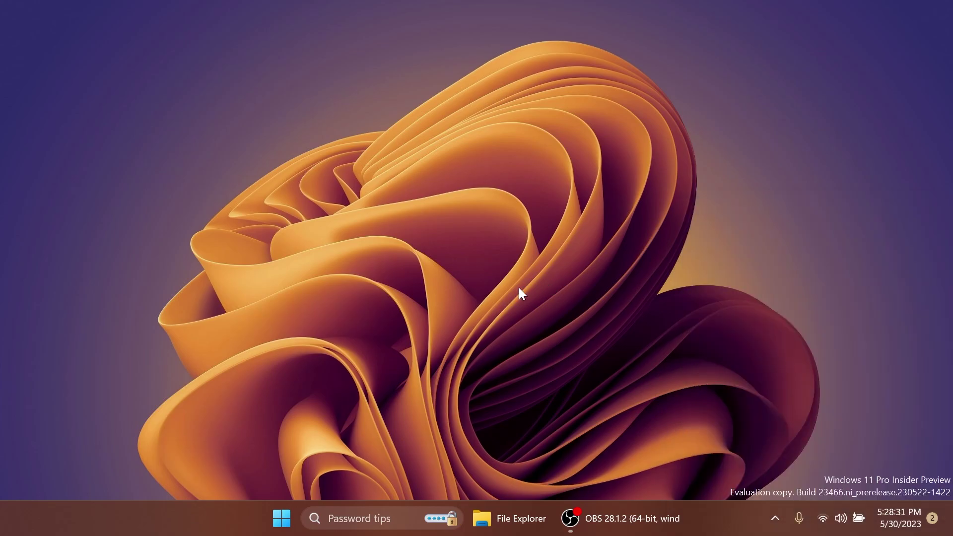